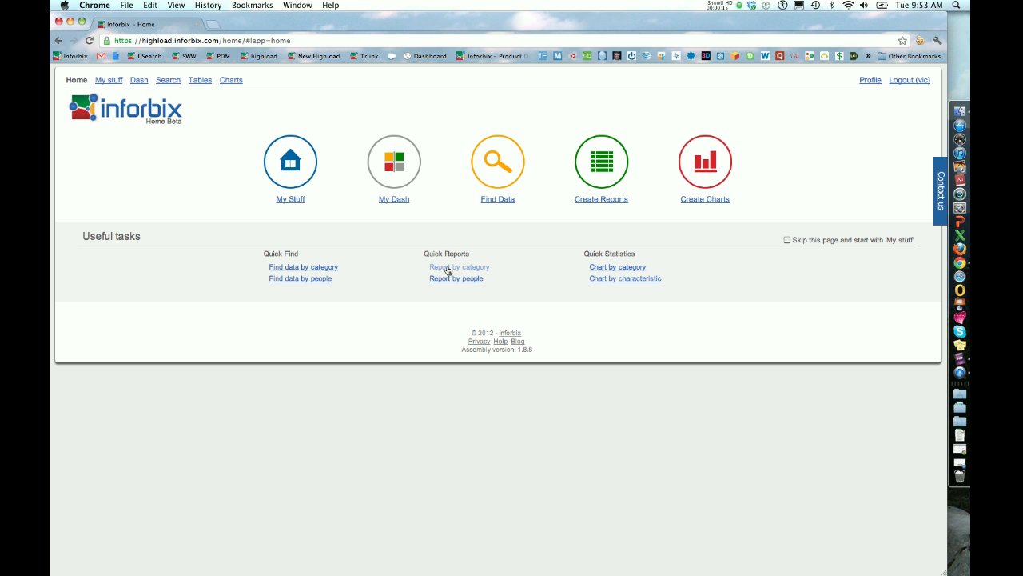
Create a quick report by category for SolidWorks Drawing and check the number of results found.
{"action": "left_click", "coordinate": [448, 268]}
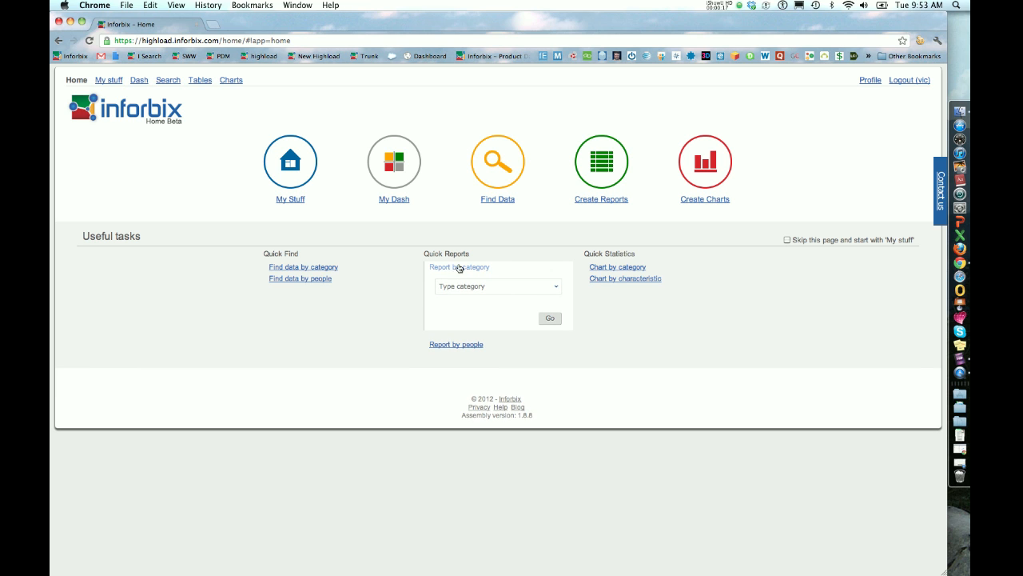
{"action": "left_click", "coordinate": [558, 289]}
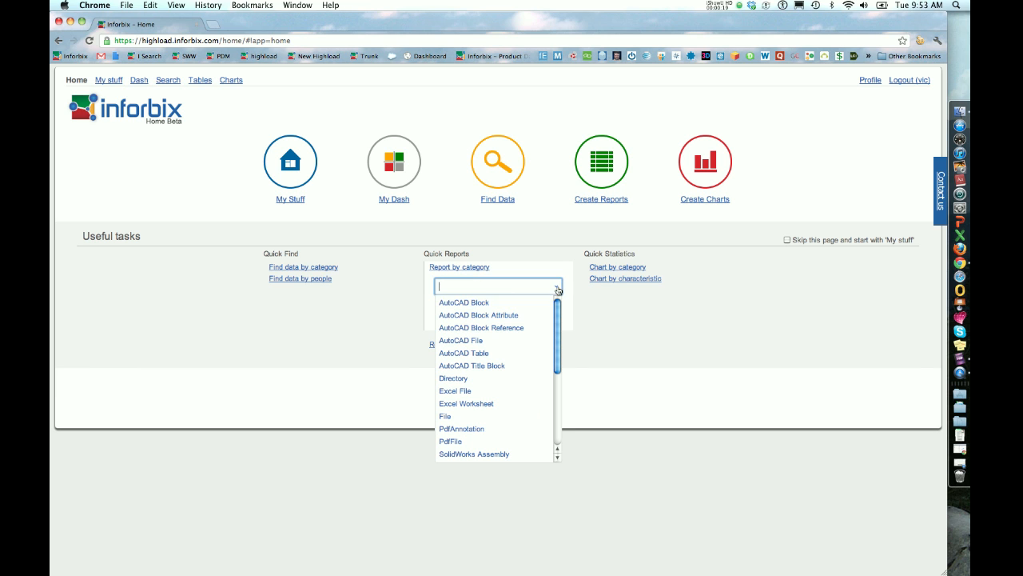
{"action": "scroll", "coordinate": [494, 308], "scroll_direction": "down", "scroll_amount": 5}
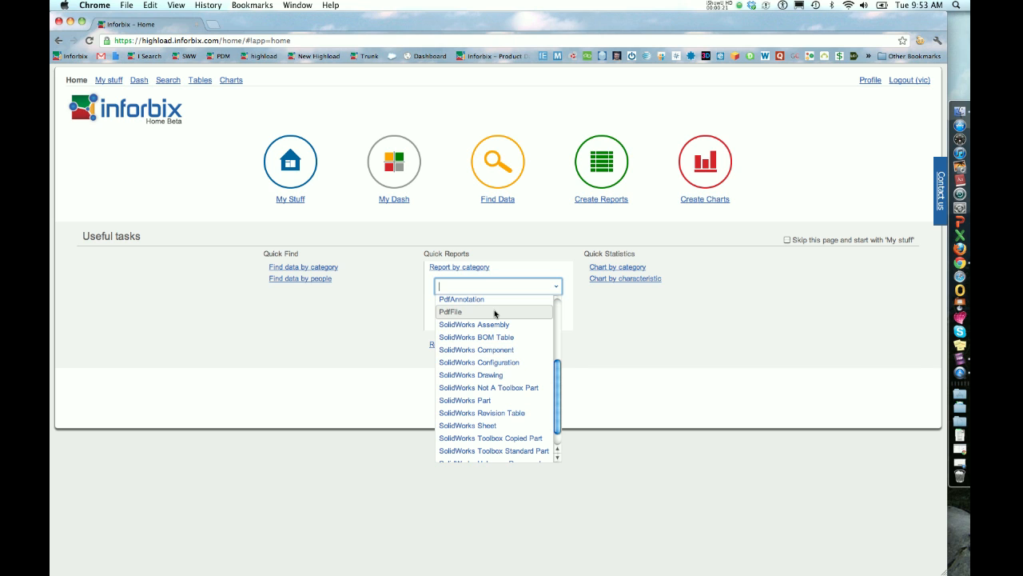
{"action": "left_click", "coordinate": [471, 374]}
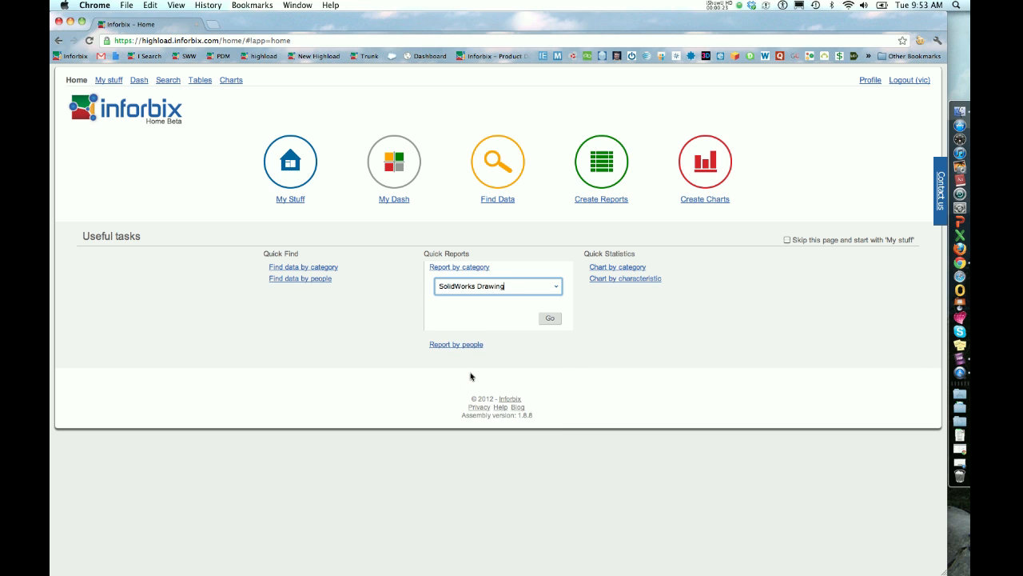
{"action": "left_click", "coordinate": [548, 318]}
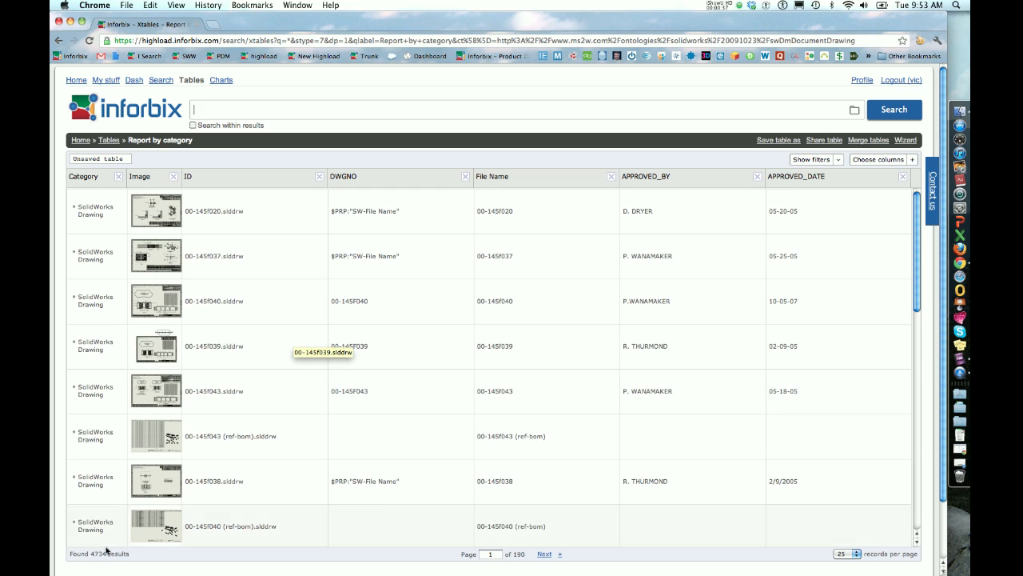
{"action": "left_click_drag", "start_coordinate": [90, 553], "coordinate": [104, 555]}
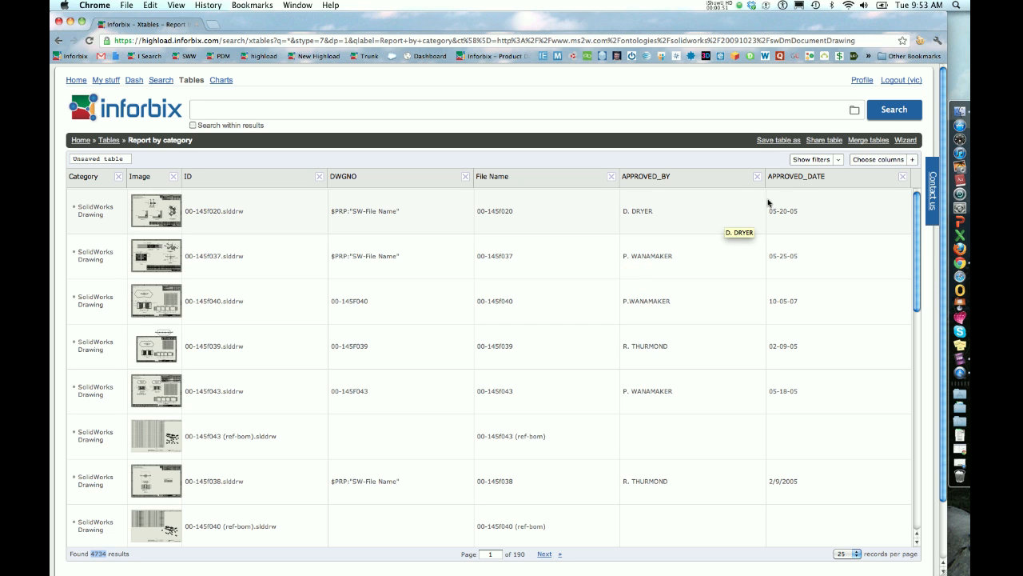
Remove the File Name, APPROVED_BY and APPROVED_DATE columns from the report's column selection.
{"action": "left_click", "coordinate": [862, 160]}
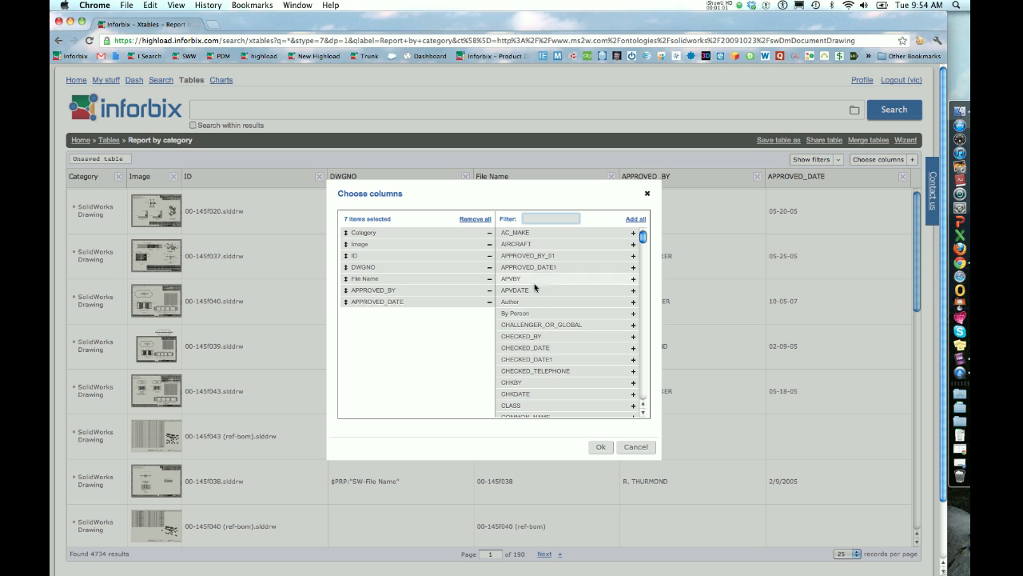
{"action": "mouse_move", "coordinate": [532, 316]}
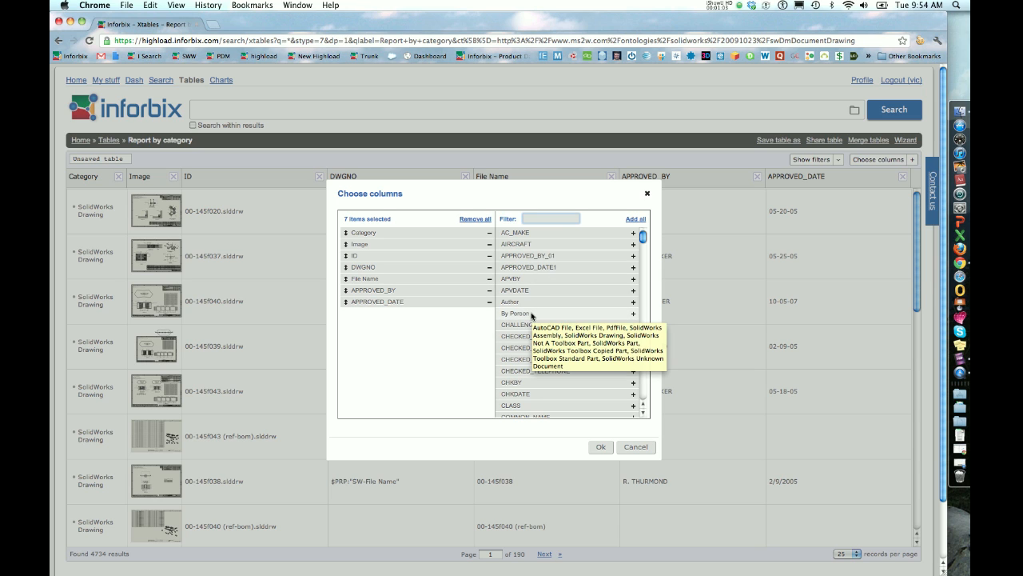
{"action": "left_click", "coordinate": [489, 280]}
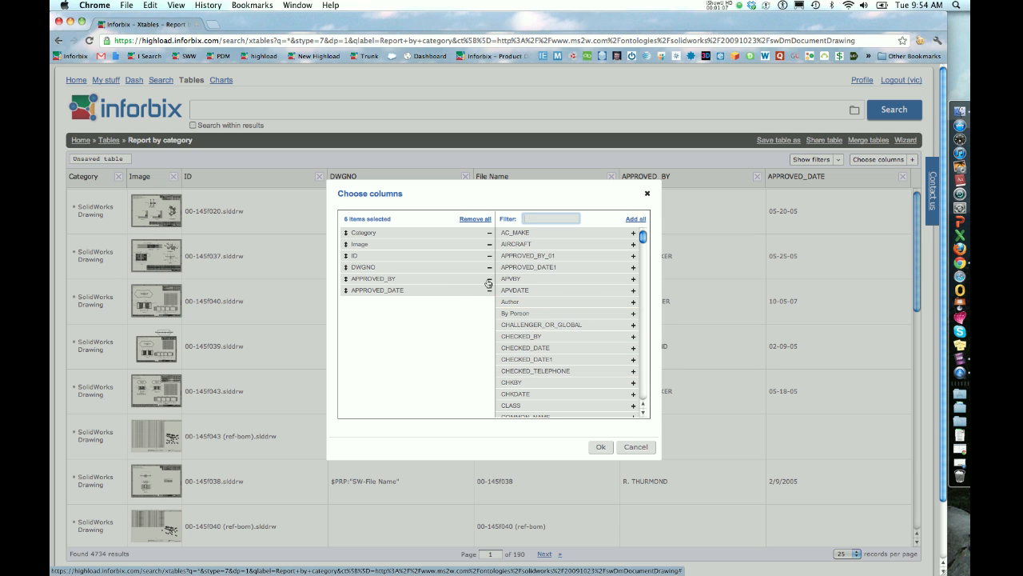
{"action": "left_click", "coordinate": [490, 279]}
{"action": "left_click", "coordinate": [489, 282]}
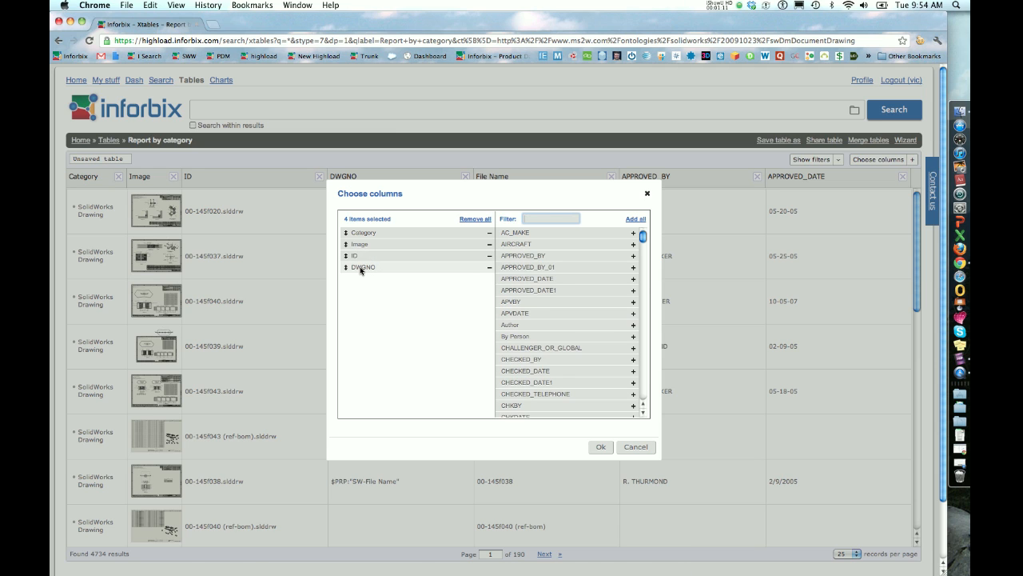
Add the Last Saved Date and CHECKED_DATE columns, filtering the available columns by "last" and "checked".
{"action": "left_click", "coordinate": [535, 219]}
{"action": "type", "text": "last"}
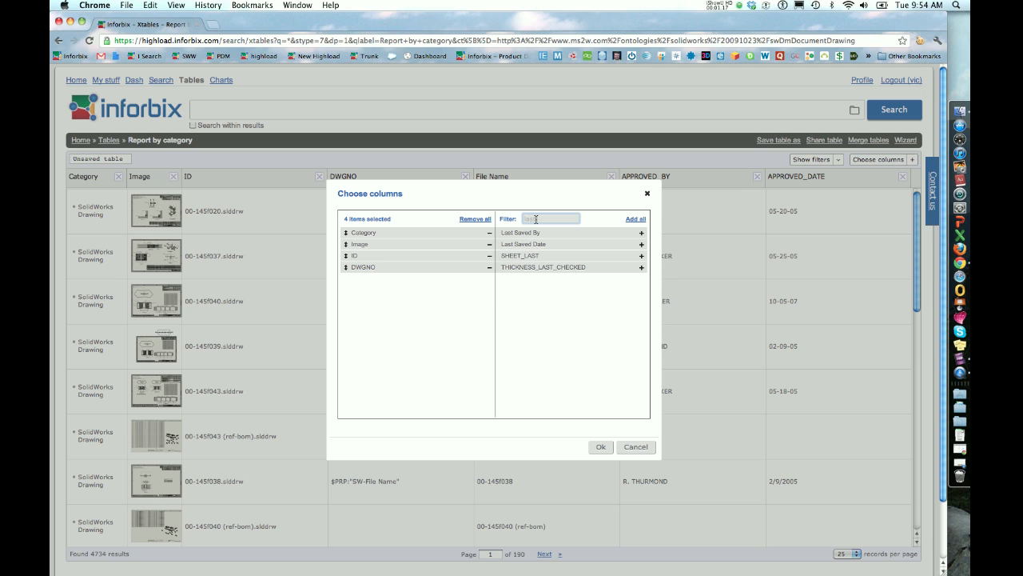
{"action": "left_click_drag", "start_coordinate": [523, 244], "coordinate": [364, 281]}
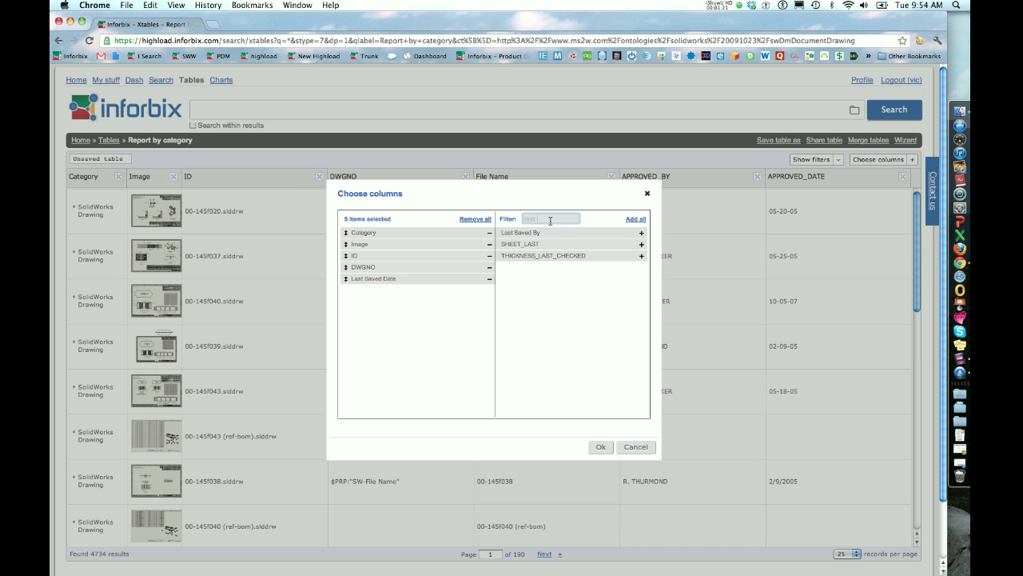
{"action": "key", "text": "BackSpace"}
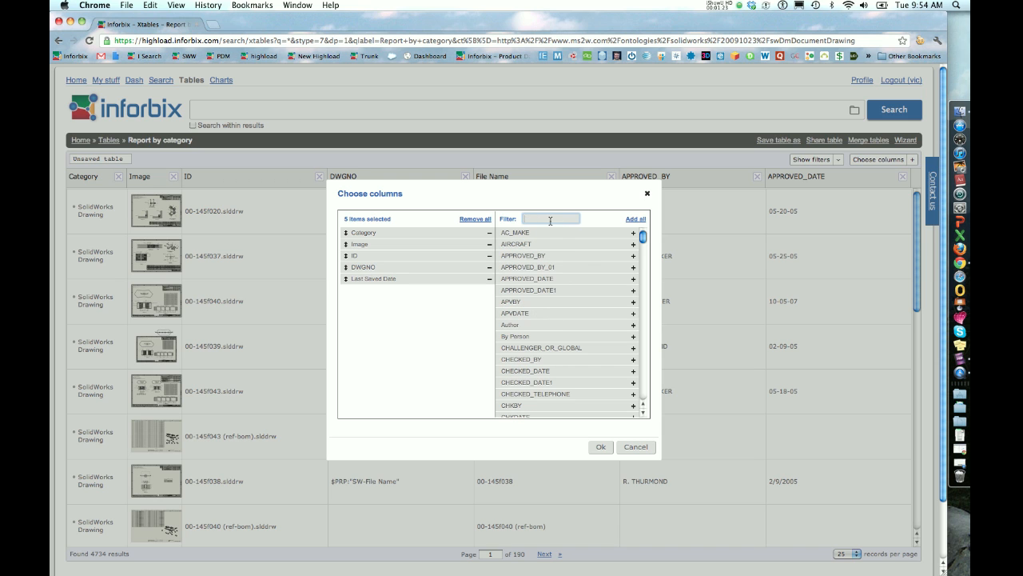
{"action": "type", "text": "checked"}
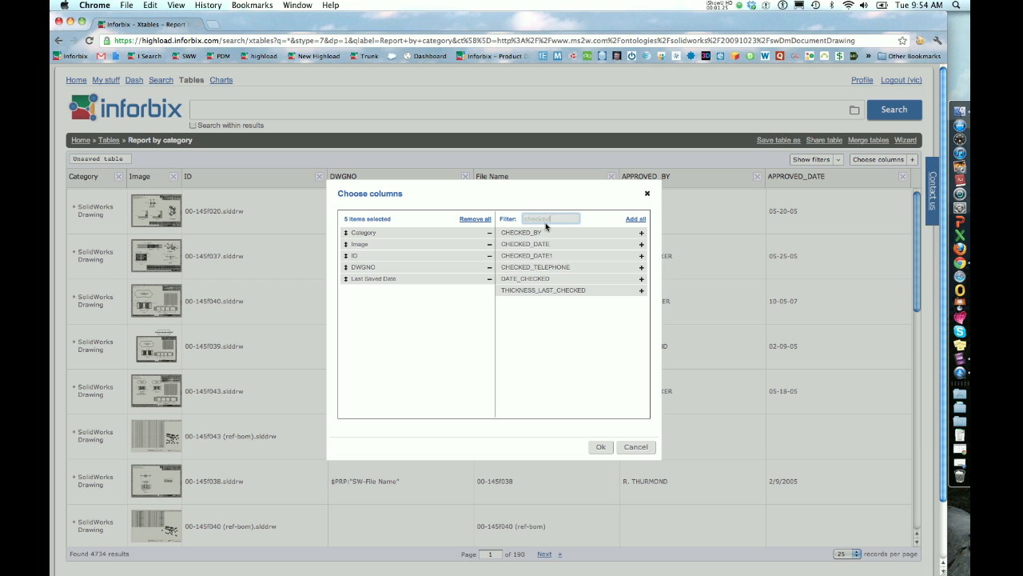
{"action": "left_click_drag", "start_coordinate": [536, 244], "coordinate": [368, 293]}
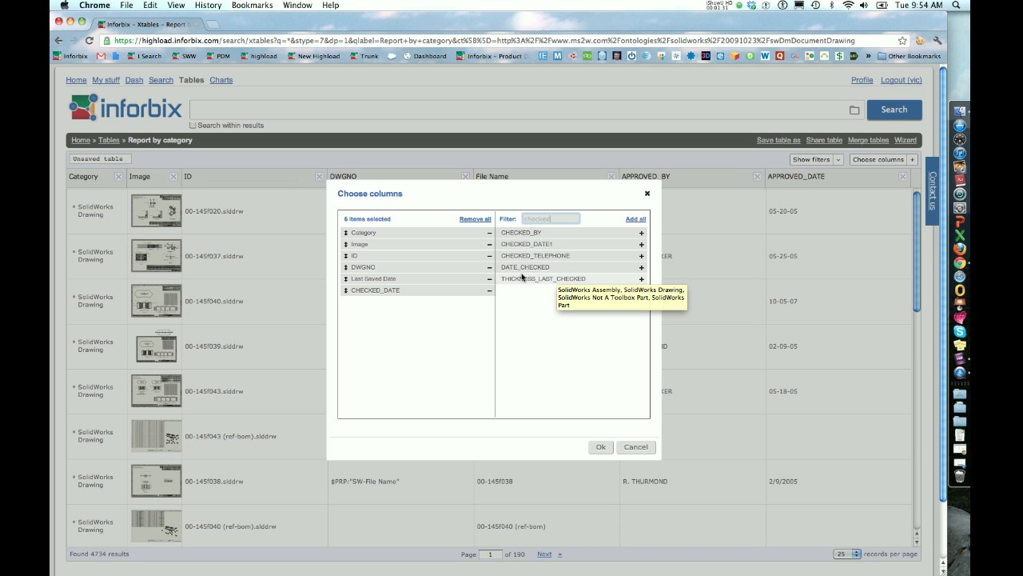
Add the Revision and File Name columns, filtering the available columns by "rev" and "file".
{"action": "key", "text": "BackSpace"}
{"action": "key", "text": "BackSpace"}
{"action": "key", "text": "BackSpace"}
{"action": "key", "text": "BackSpace"}
{"action": "key", "text": "BackSpace"}
{"action": "key", "text": "BackSpace"}
{"action": "key", "text": "BackSpace"}
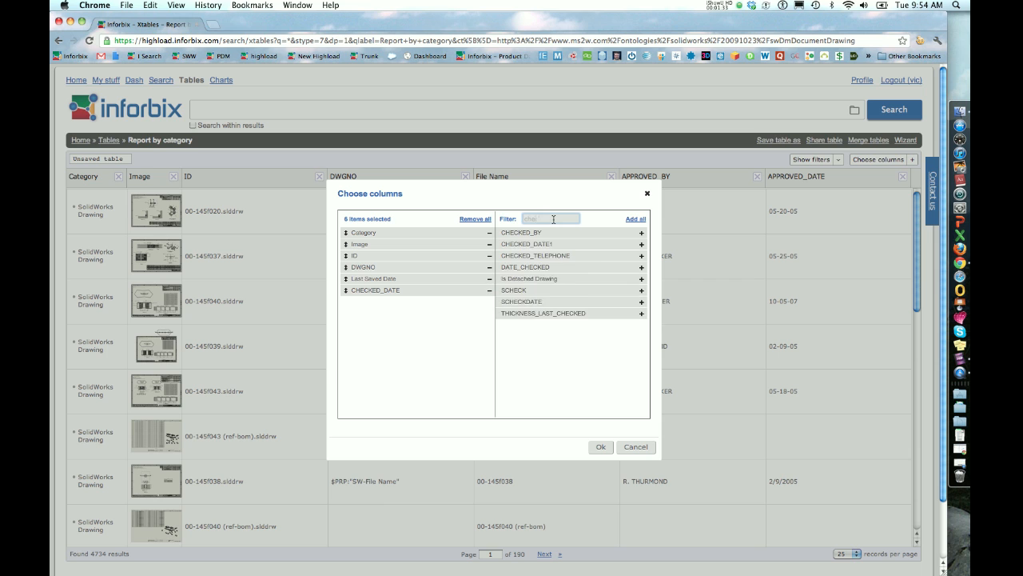
{"action": "scroll", "coordinate": [549, 281], "scroll_direction": "down", "scroll_amount": 10}
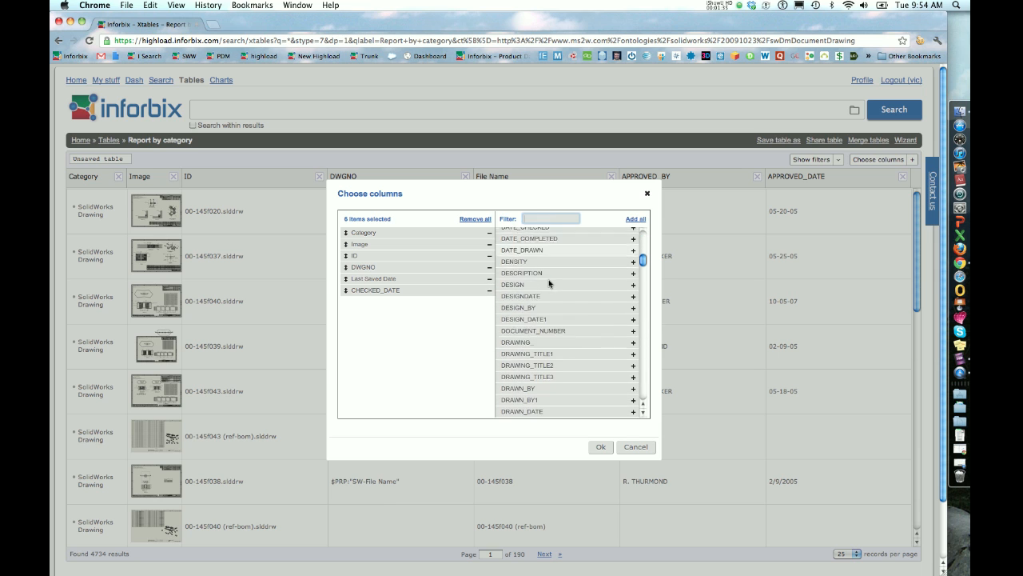
{"action": "scroll", "coordinate": [549, 281], "scroll_direction": "up", "scroll_amount": 10}
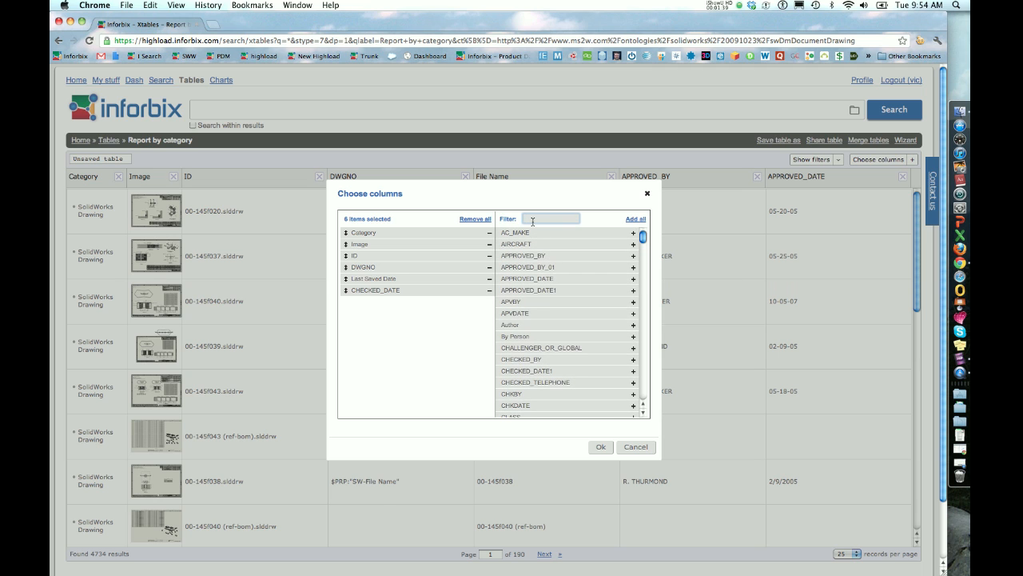
{"action": "type", "text": "rev"}
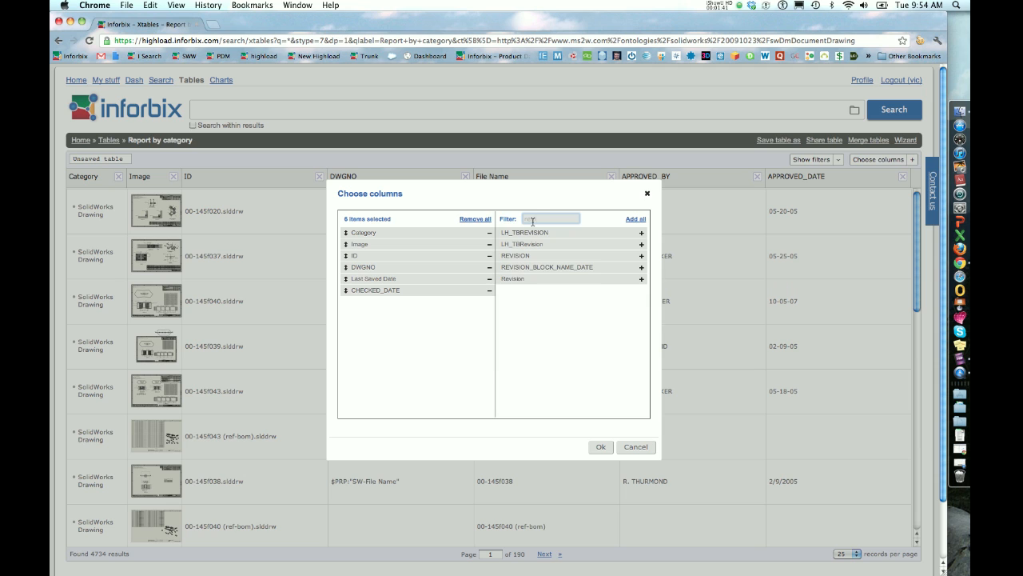
{"action": "left_click_drag", "start_coordinate": [514, 283], "coordinate": [359, 303]}
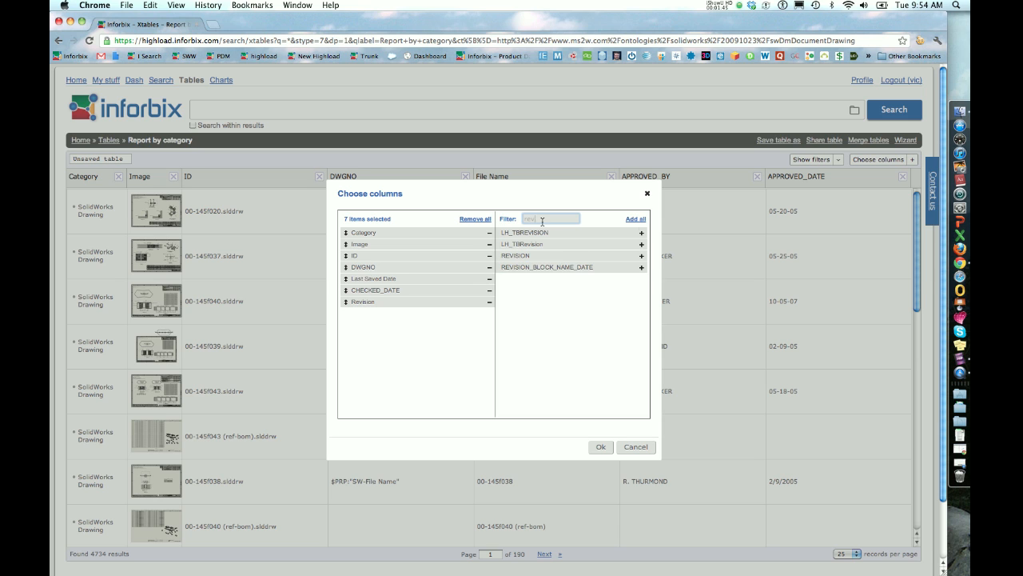
{"action": "key", "text": "BackSpace"}
{"action": "type", "text": "file"}
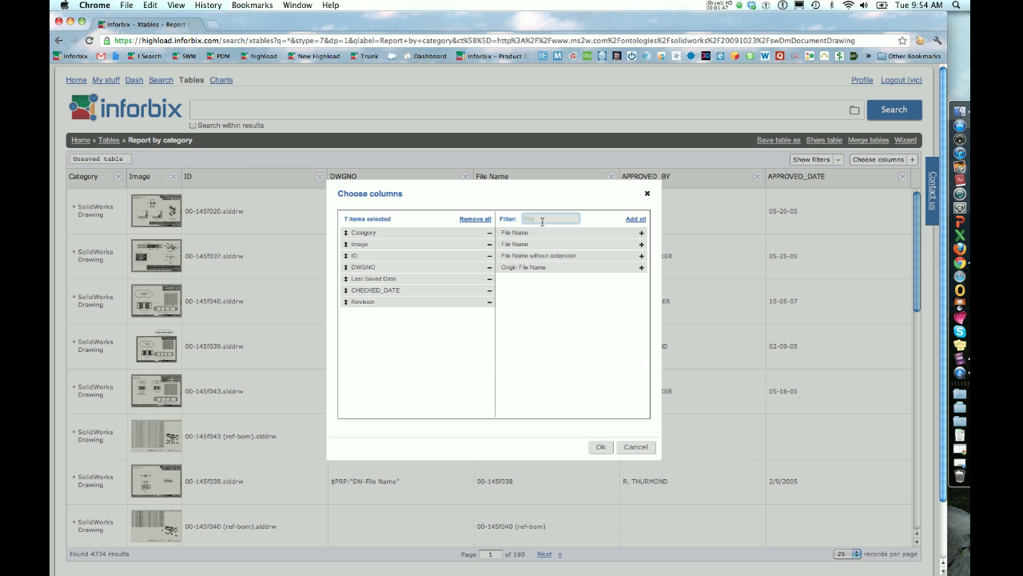
{"action": "left_click_drag", "start_coordinate": [511, 239], "coordinate": [360, 318]}
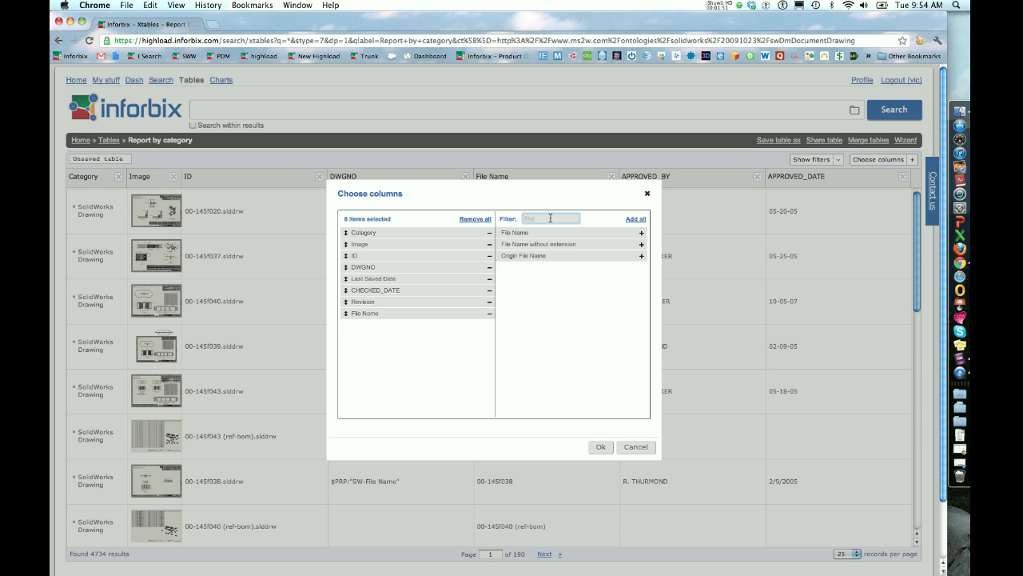
Add the APPROVED_BY and APPROVED_DATE columns using the filter "app", and apply the column selection to the table.
{"action": "key", "text": "BackSpace"}
{"action": "type", "text": "ap"}
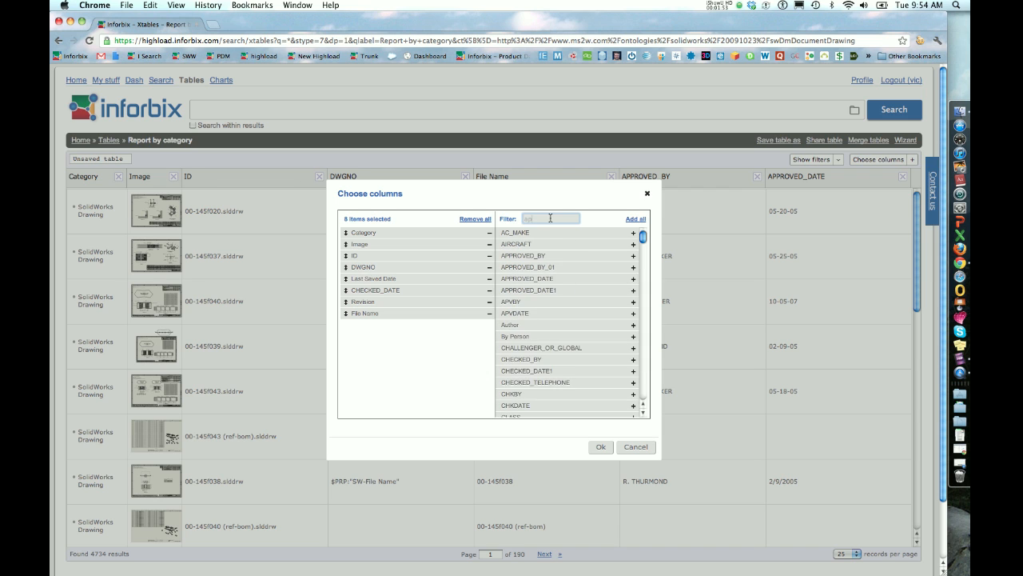
{"action": "type", "text": "p"}
{"action": "left_click_drag", "start_coordinate": [540, 232], "coordinate": [359, 341]}
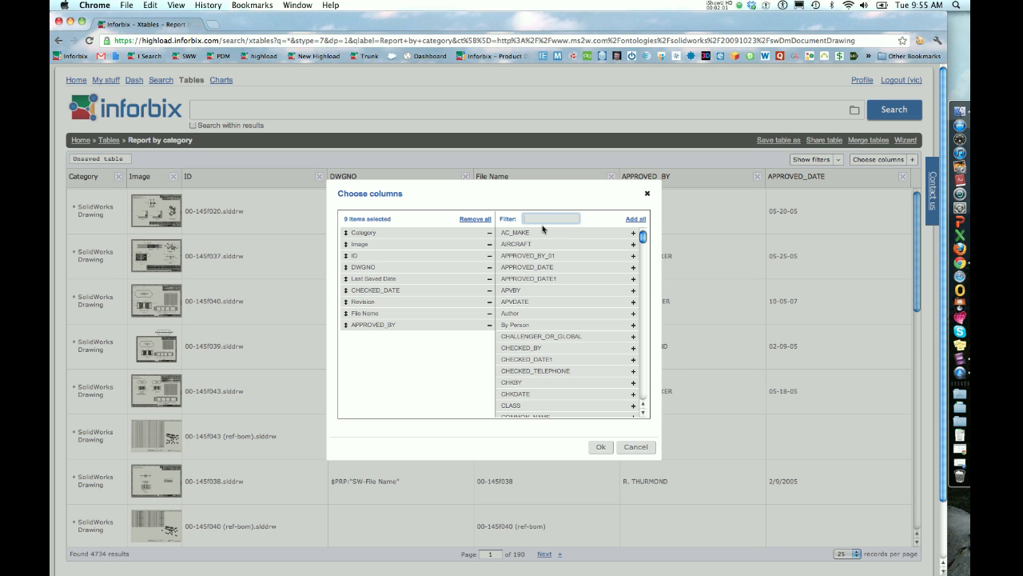
{"action": "type", "text": "pp"}
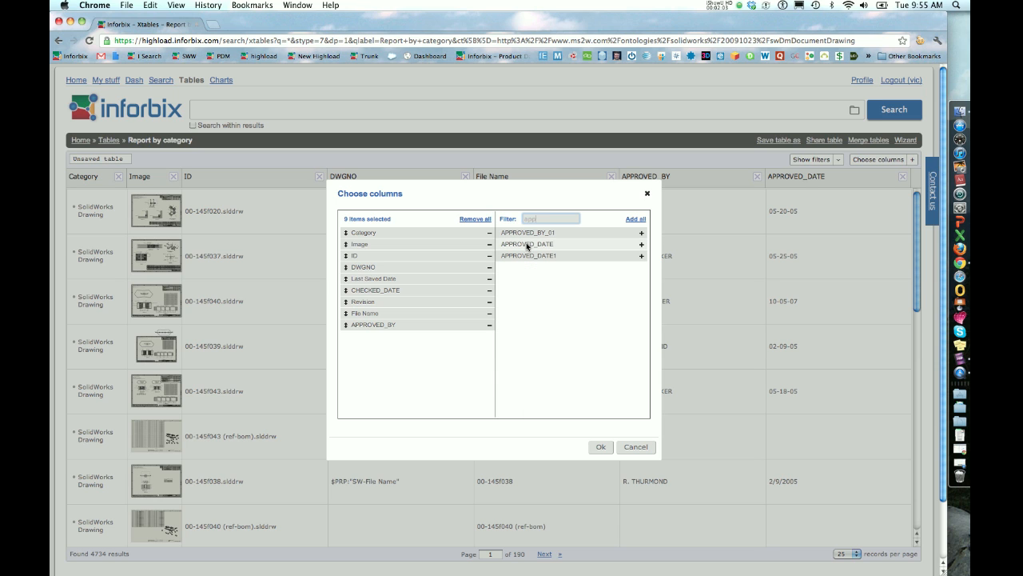
{"action": "left_click_drag", "start_coordinate": [525, 247], "coordinate": [366, 339]}
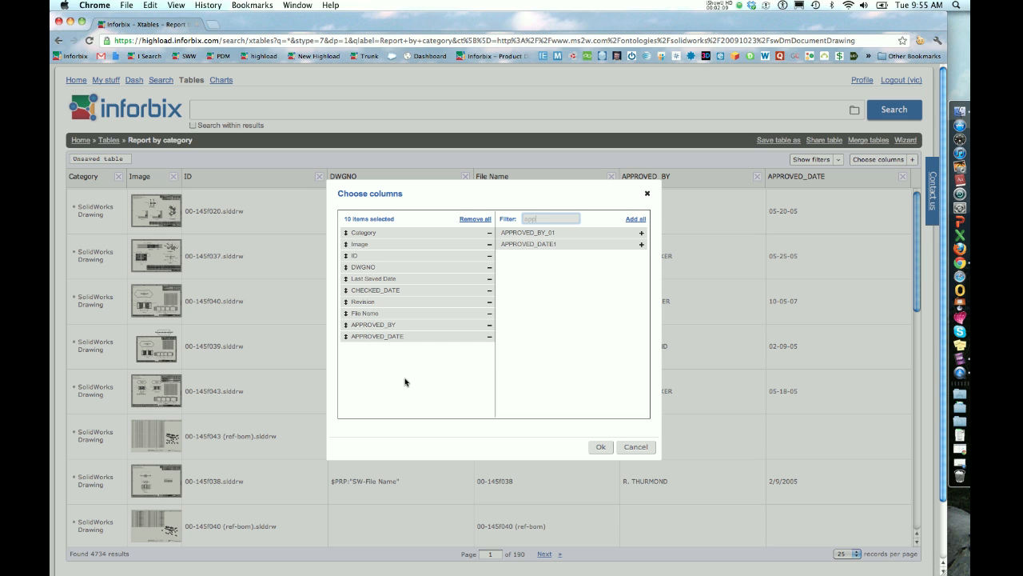
{"action": "left_click", "coordinate": [596, 448]}
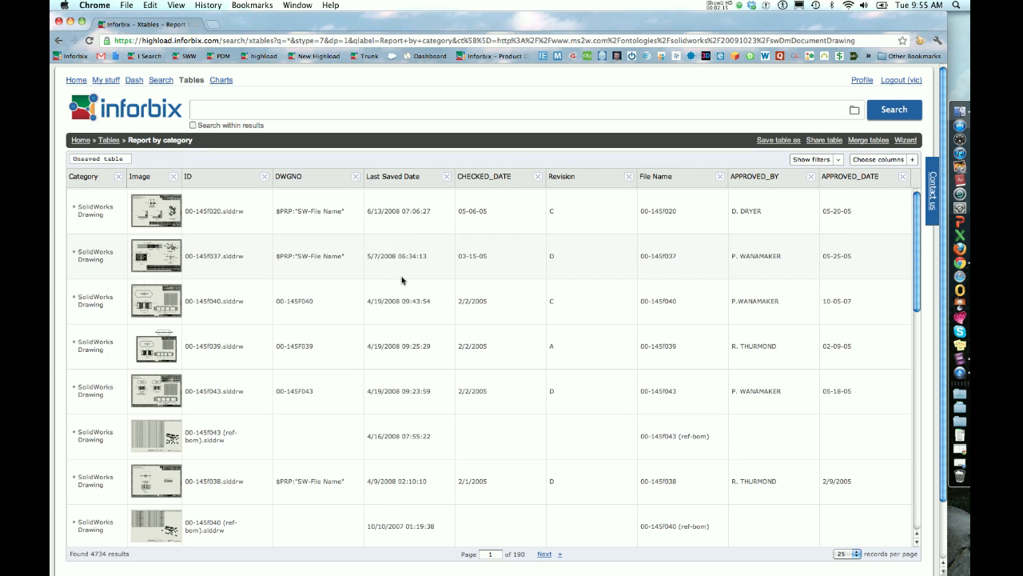
Show the column filters and filter the report's File Name column by "145f".
{"action": "left_click_drag", "start_coordinate": [106, 553], "coordinate": [91, 554]}
{"action": "left_click", "coordinate": [803, 160]}
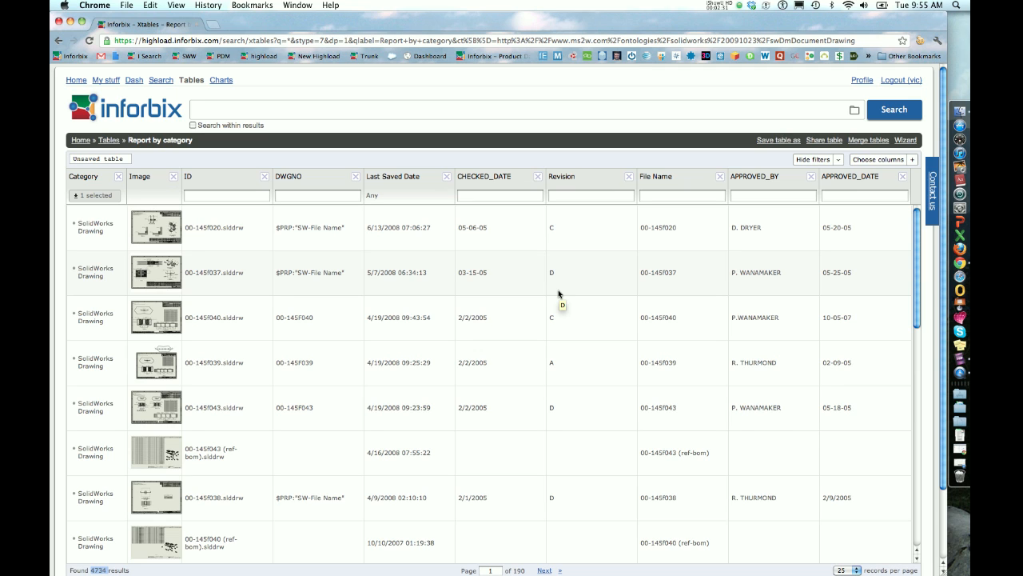
{"action": "left_click", "coordinate": [648, 196]}
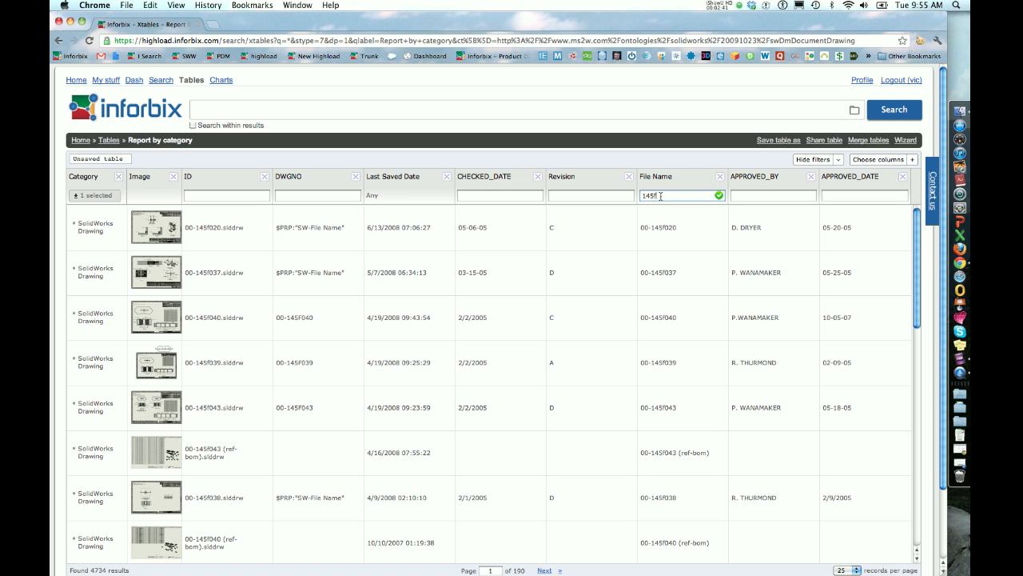
{"action": "left_click", "coordinate": [718, 196]}
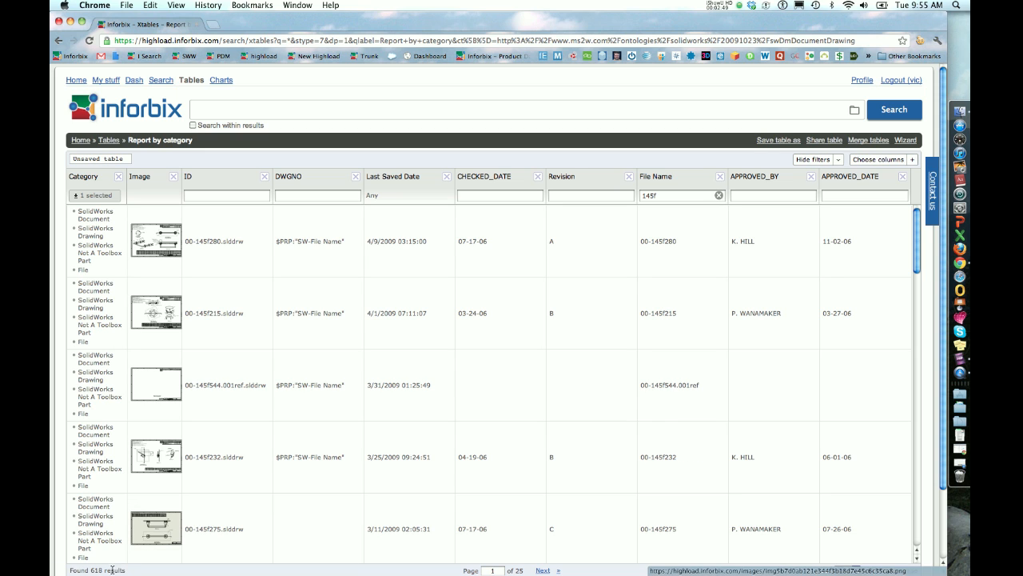
Filter the APPROVED_BY column by the approver's surname.
{"action": "left_click", "coordinate": [747, 196]}
{"action": "type", "text": "posey"}
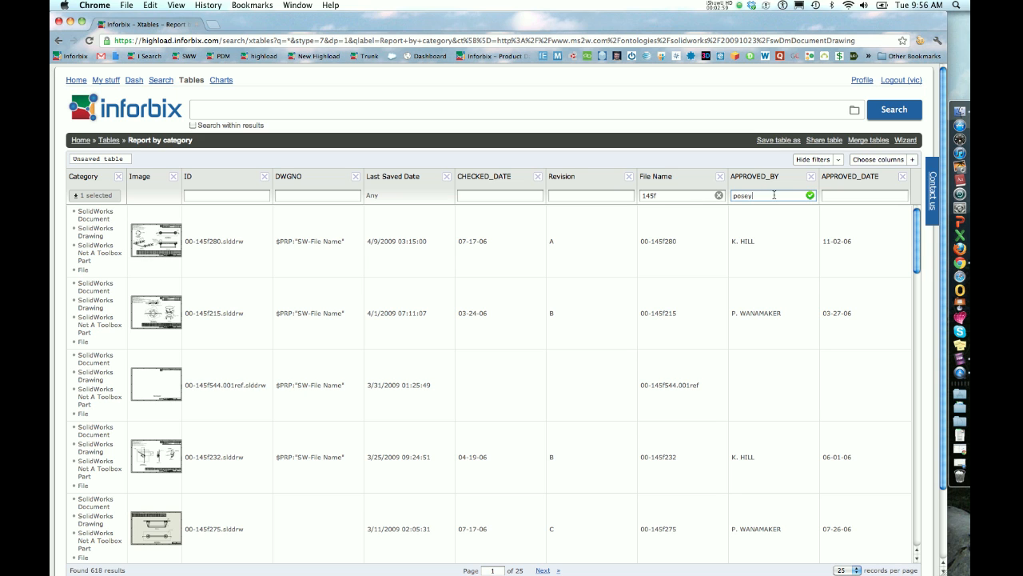
{"action": "left_click", "coordinate": [810, 196]}
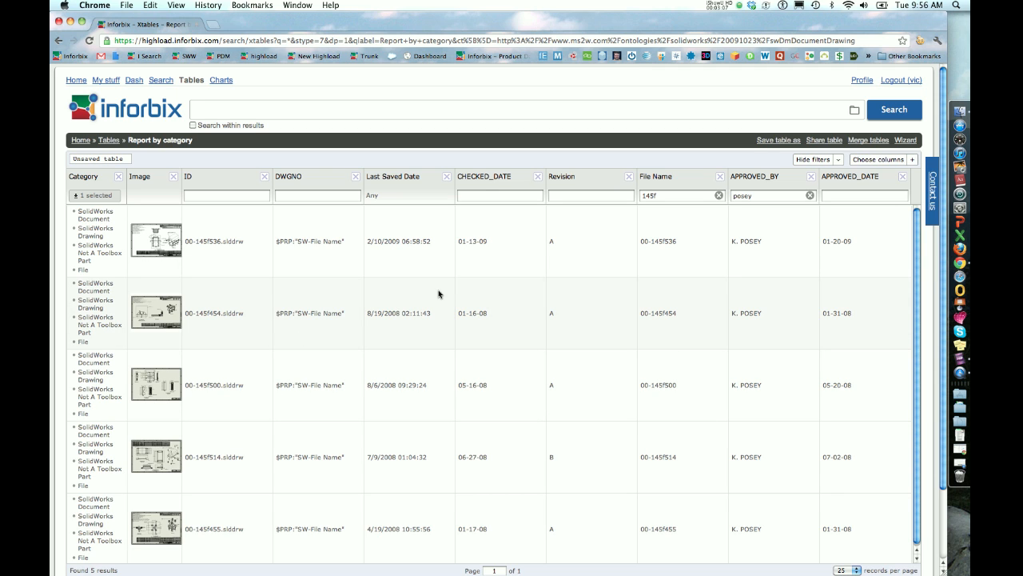
Name the unsaved table "145f project CAD drawings".
{"action": "left_click", "coordinate": [115, 161]}
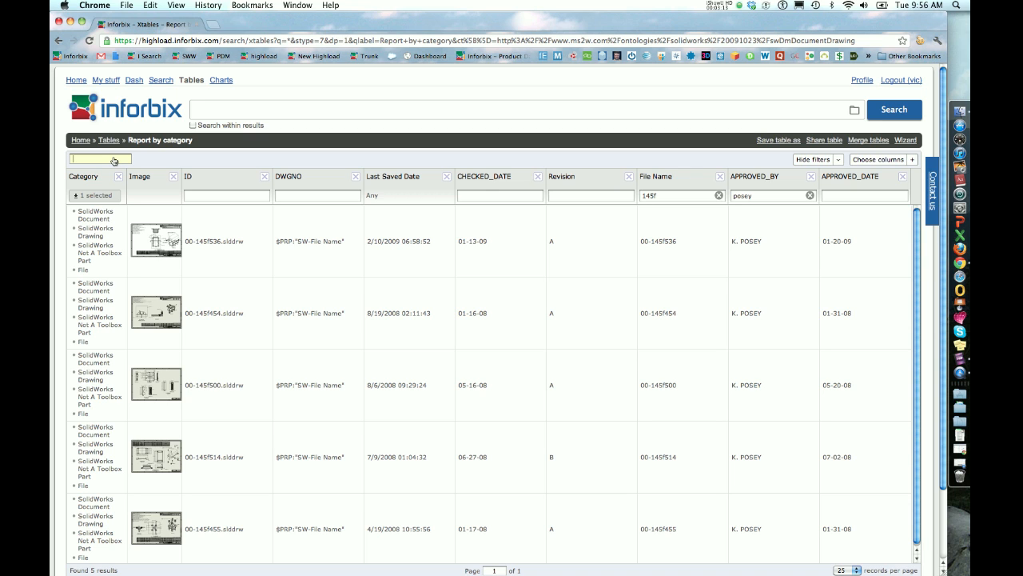
{"action": "type", "text": "145f project CAD drawings"}
{"action": "key", "text": "Return"}
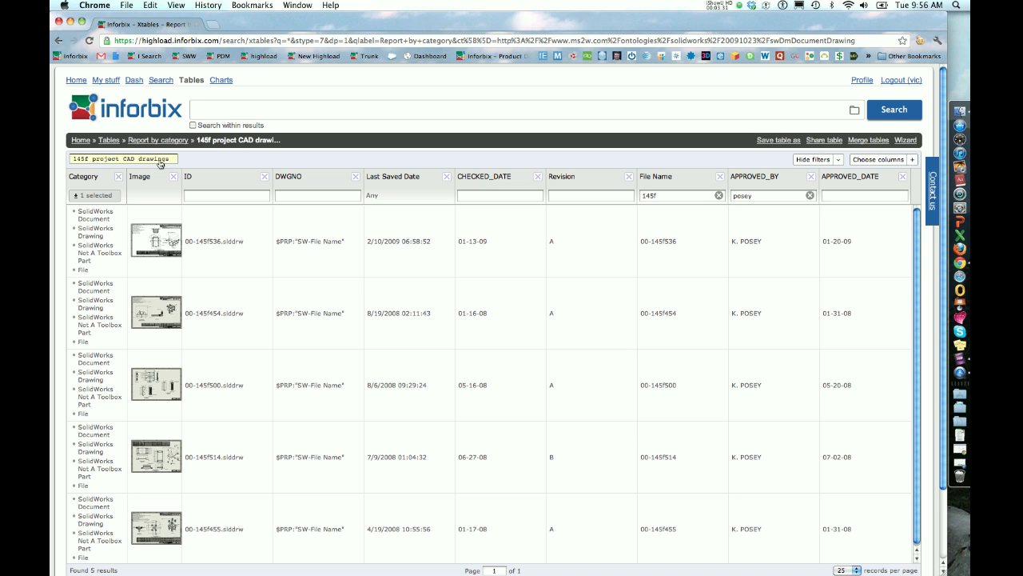
Open the detailed view of the drawing 00-145f536.slddrw from the filtered table.
{"action": "double_click", "coordinate": [652, 243]}
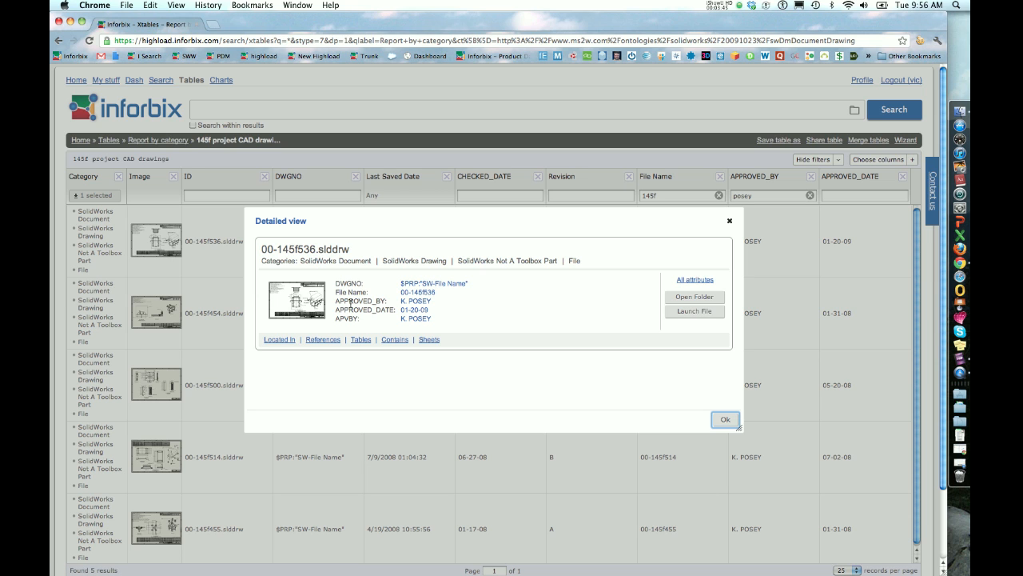
Open the References table of drawing 00-145f536.slddrw and examine the listed parts and assemblies.
{"action": "left_click_drag", "start_coordinate": [367, 222], "coordinate": [313, 293]}
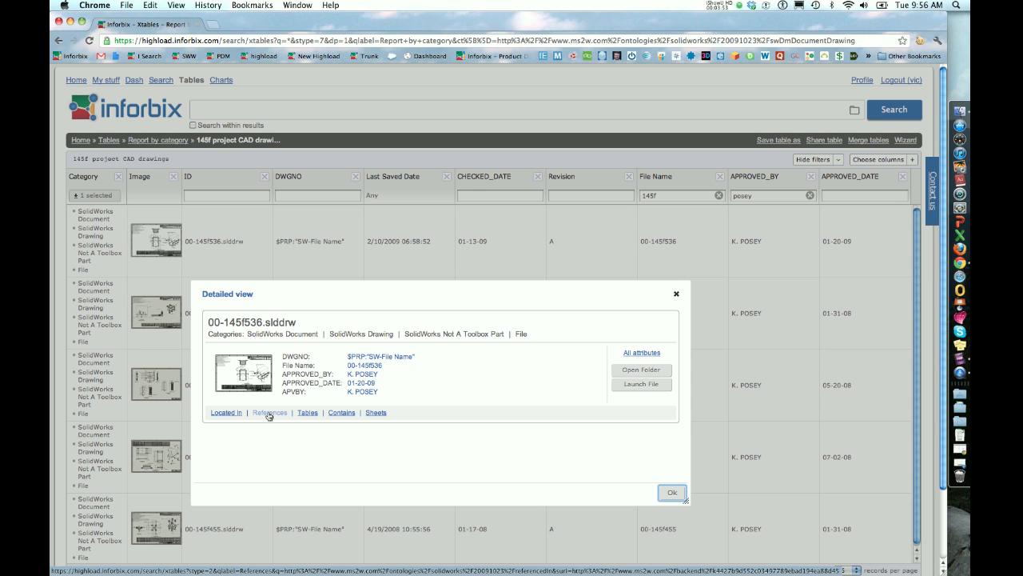
{"action": "left_click", "coordinate": [268, 412]}
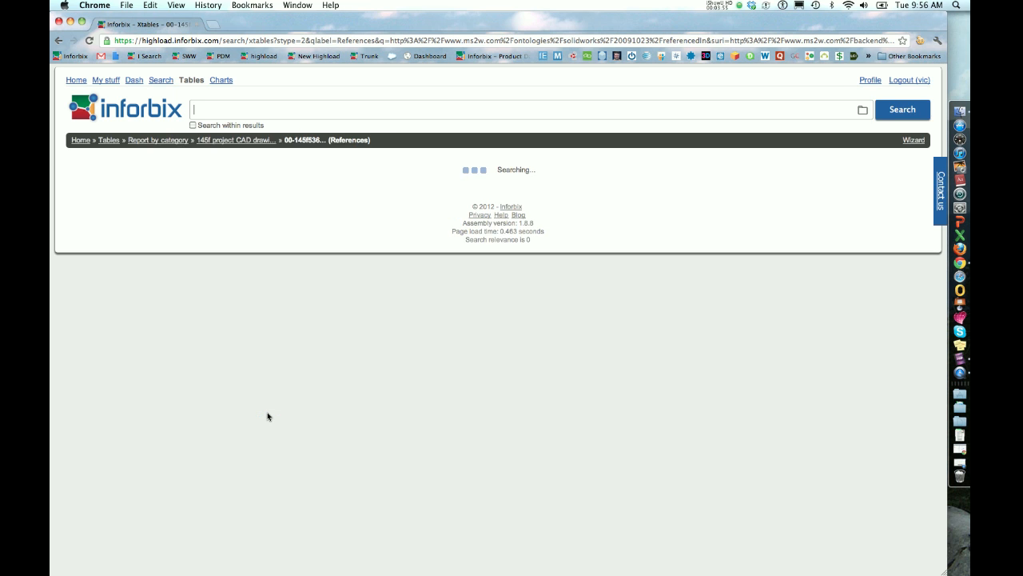
{"action": "scroll", "coordinate": [279, 300], "scroll_direction": "down", "scroll_amount": 4}
{"action": "scroll", "coordinate": [279, 300], "scroll_direction": "down", "scroll_amount": 2}
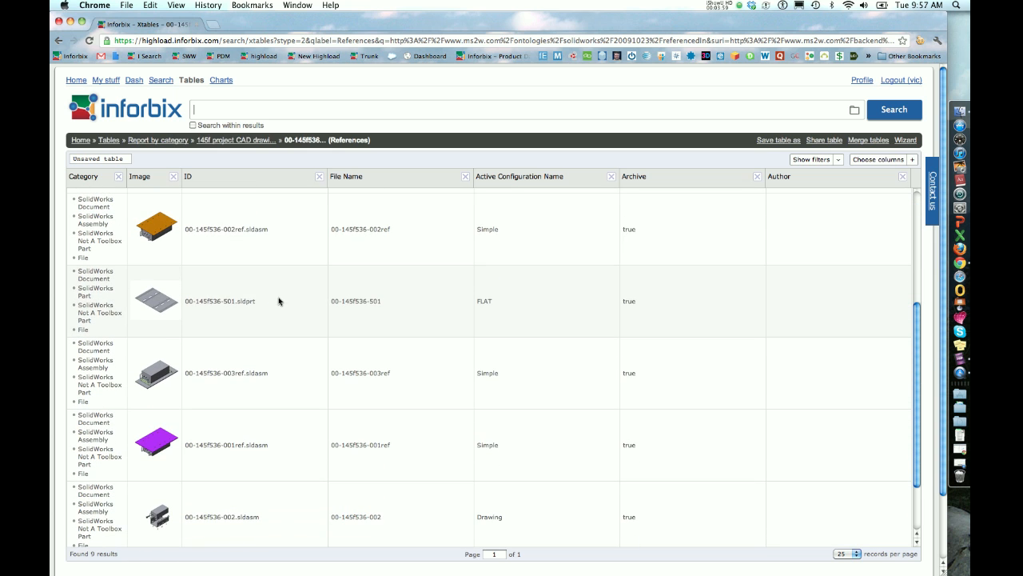
{"action": "scroll", "coordinate": [279, 301], "scroll_direction": "up", "scroll_amount": 2}
{"action": "scroll", "coordinate": [279, 301], "scroll_direction": "up", "scroll_amount": 4}
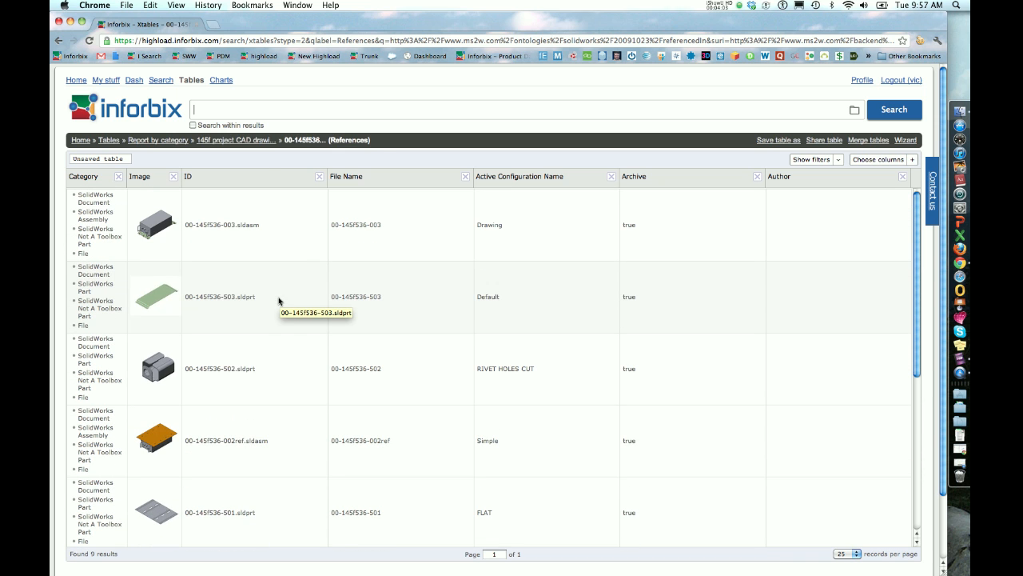
{"action": "scroll", "coordinate": [277, 284], "scroll_direction": "down", "scroll_amount": 6}
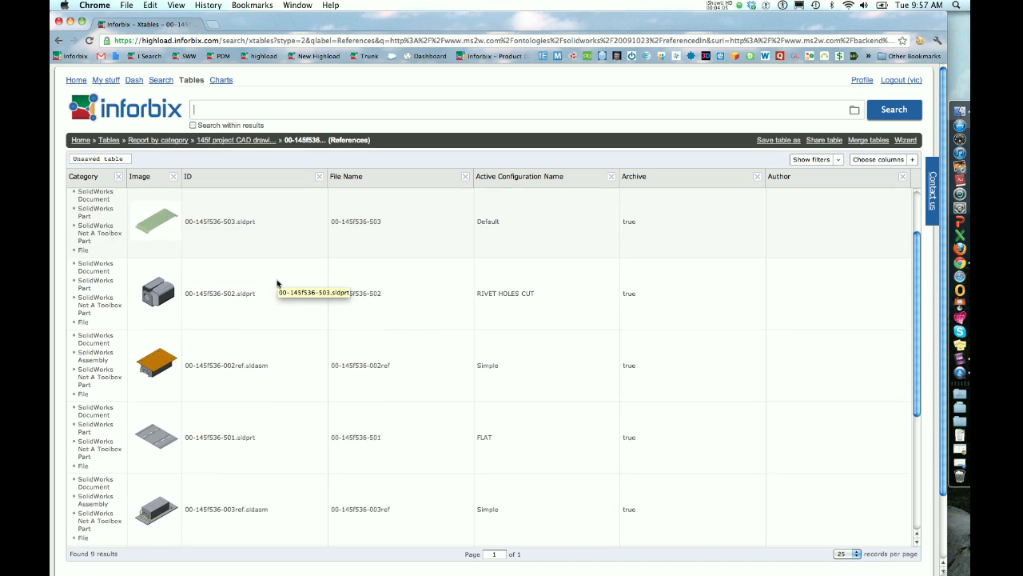
{"action": "scroll", "coordinate": [277, 285], "scroll_direction": "up", "scroll_amount": 6}
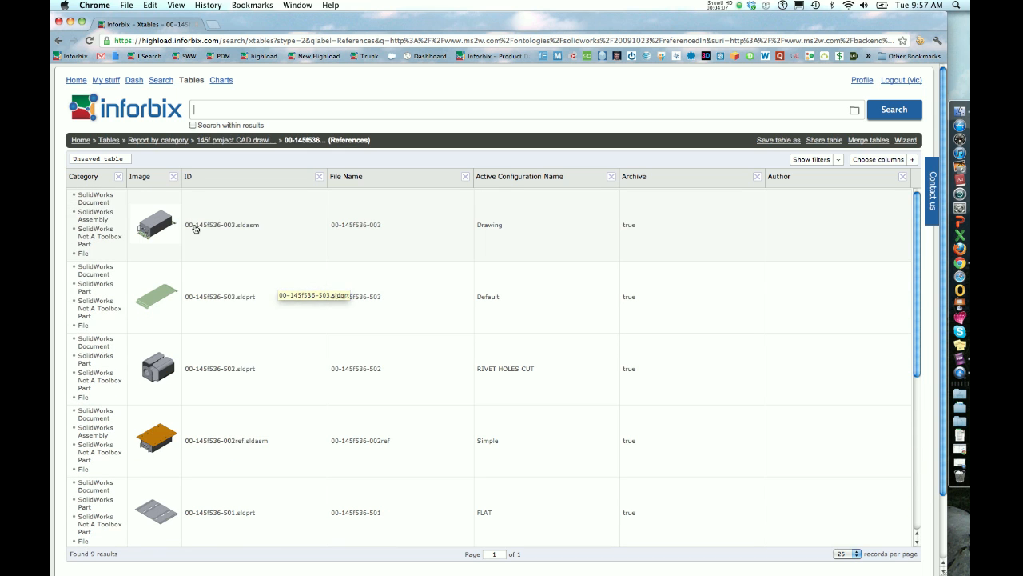
{"action": "scroll", "coordinate": [245, 273], "scroll_direction": "down", "scroll_amount": 5}
{"action": "scroll", "coordinate": [245, 273], "scroll_direction": "up", "scroll_amount": 5}
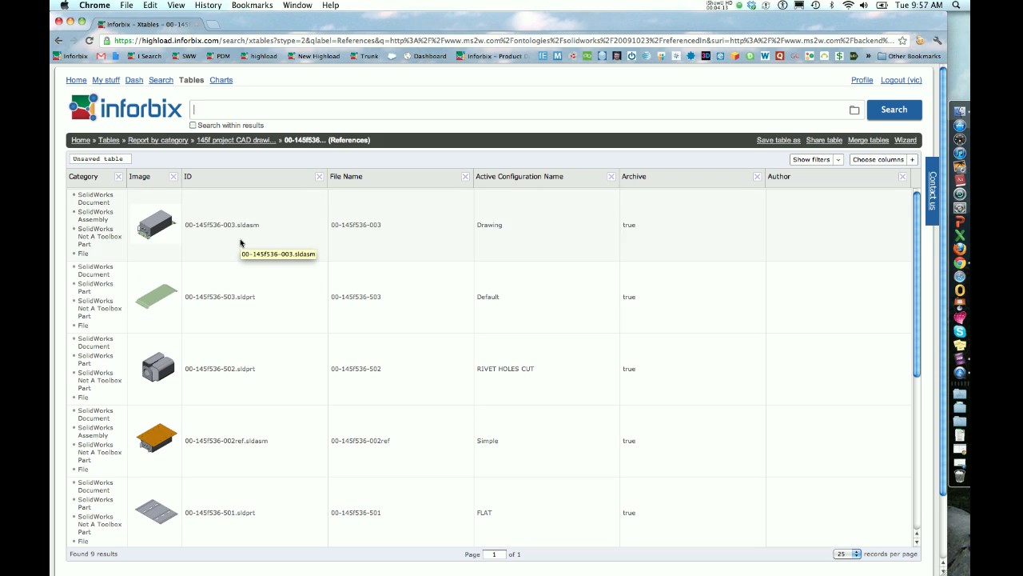
Share the saved table "145f project CAD drawings" from My stuff with two people, an Inforbix colleague and the manufacturing contact.
{"action": "left_click", "coordinate": [233, 141]}
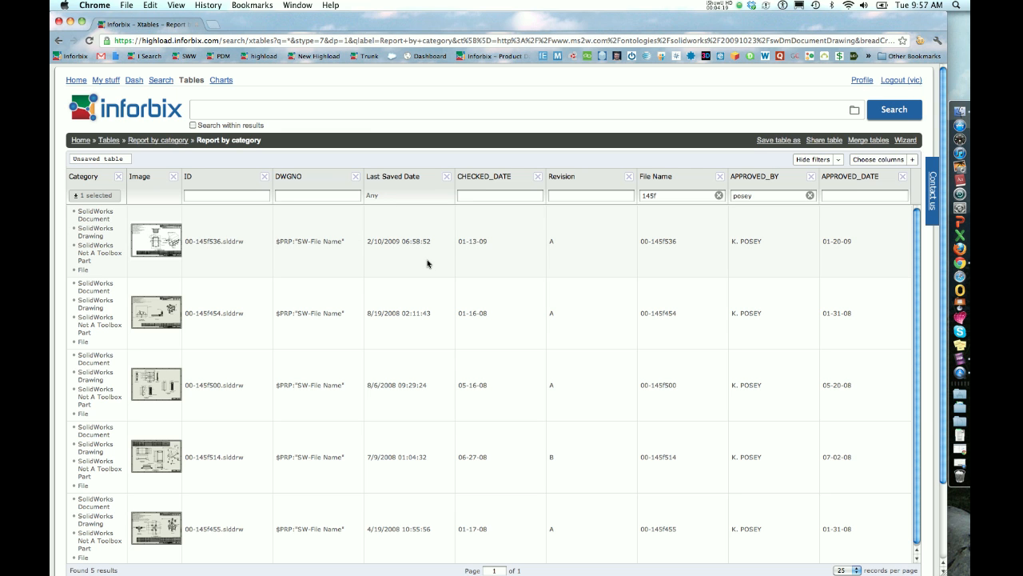
{"action": "left_click", "coordinate": [100, 82]}
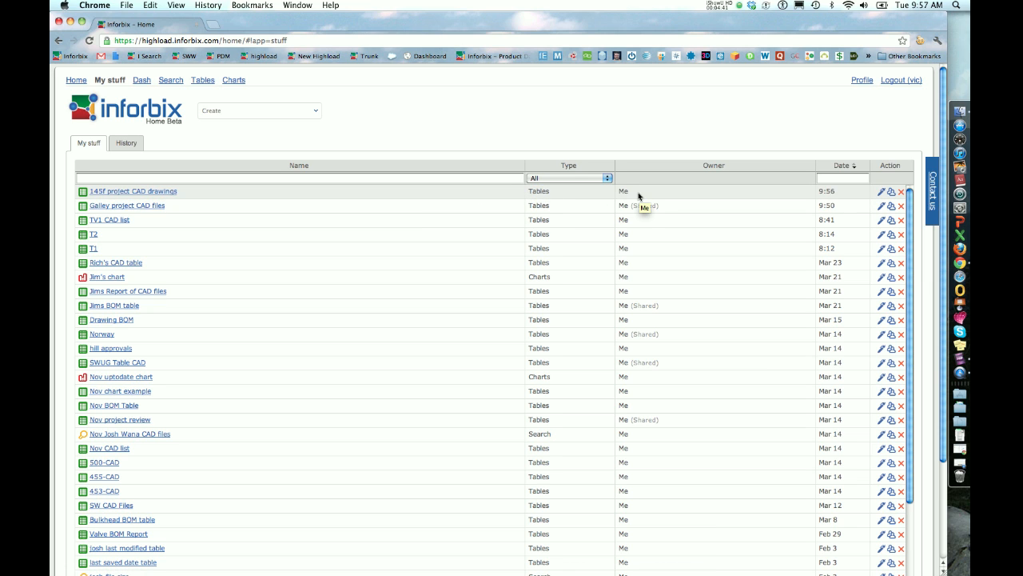
{"action": "left_click", "coordinate": [890, 195]}
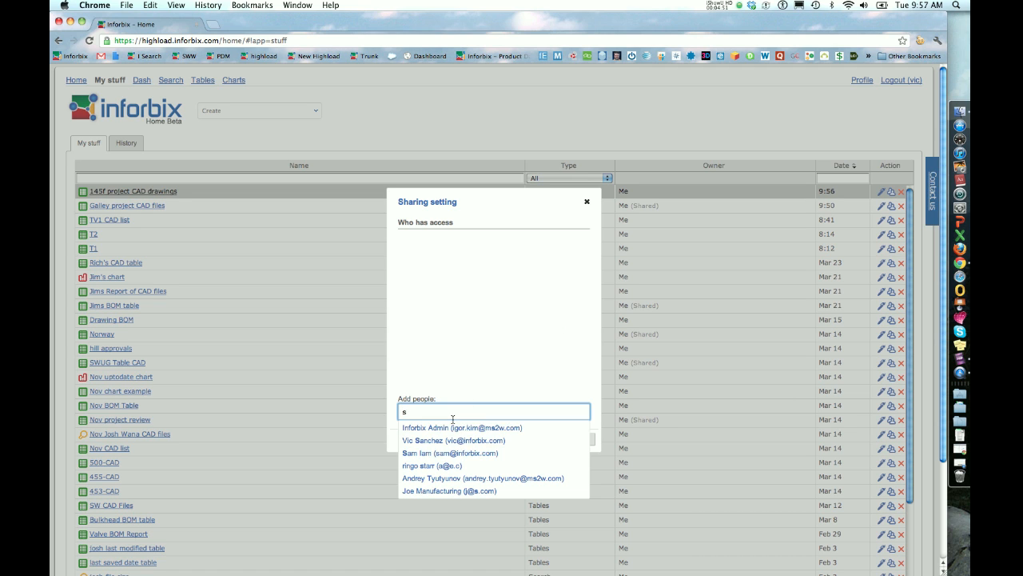
{"action": "left_click", "coordinate": [432, 454]}
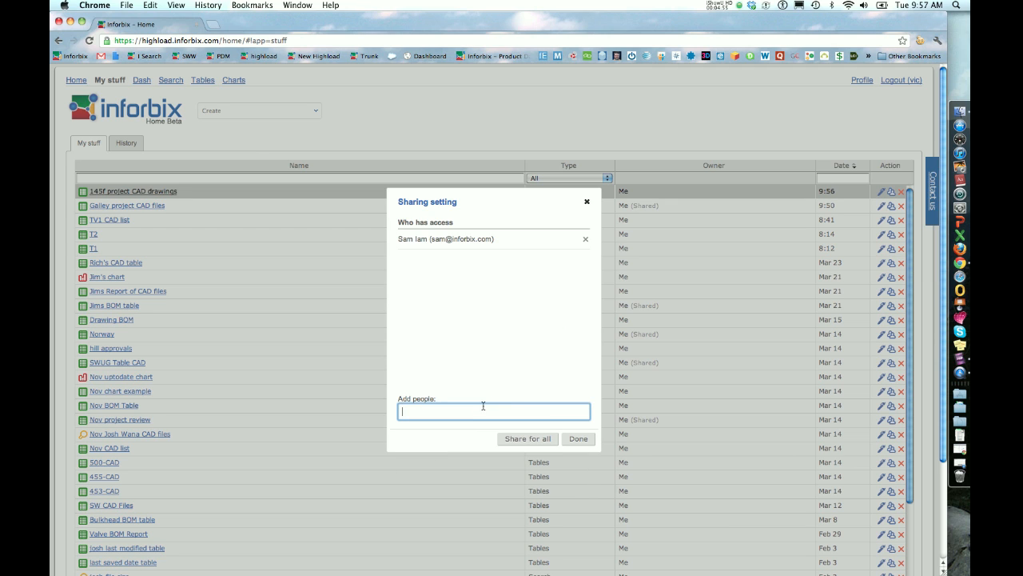
{"action": "type", "text": "s"}
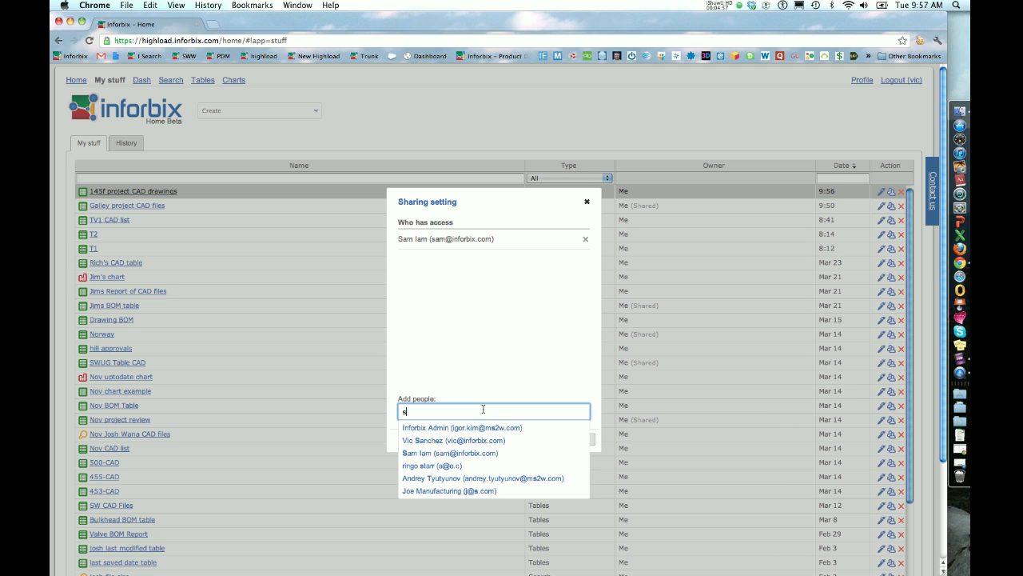
{"action": "left_click", "coordinate": [449, 495]}
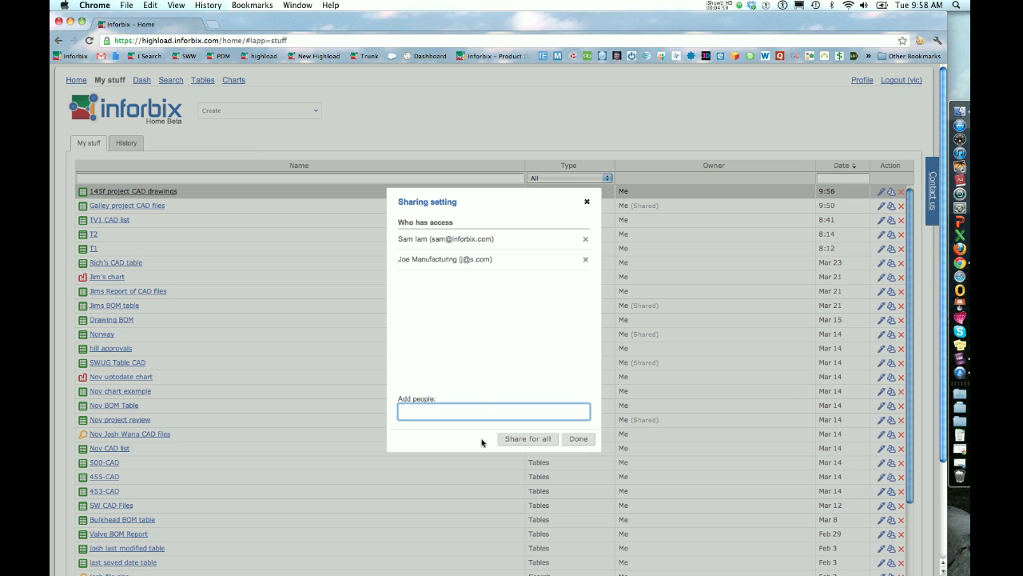
{"action": "left_click", "coordinate": [576, 439]}
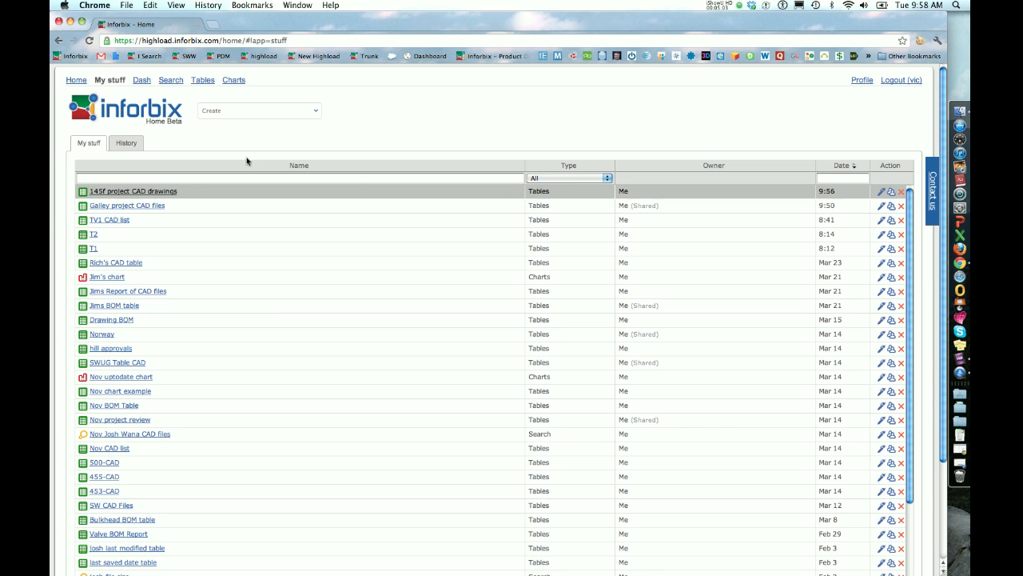
Refresh the list of saved items to check the sharing status and open the "145f project CAD drawings" table.
{"action": "left_click", "coordinate": [90, 41]}
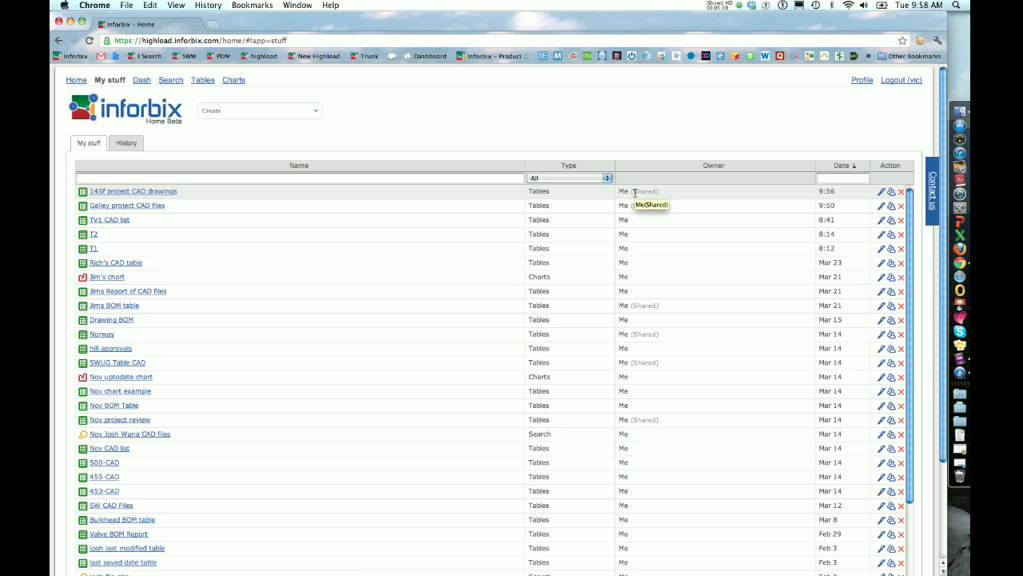
{"action": "left_click", "coordinate": [157, 192]}
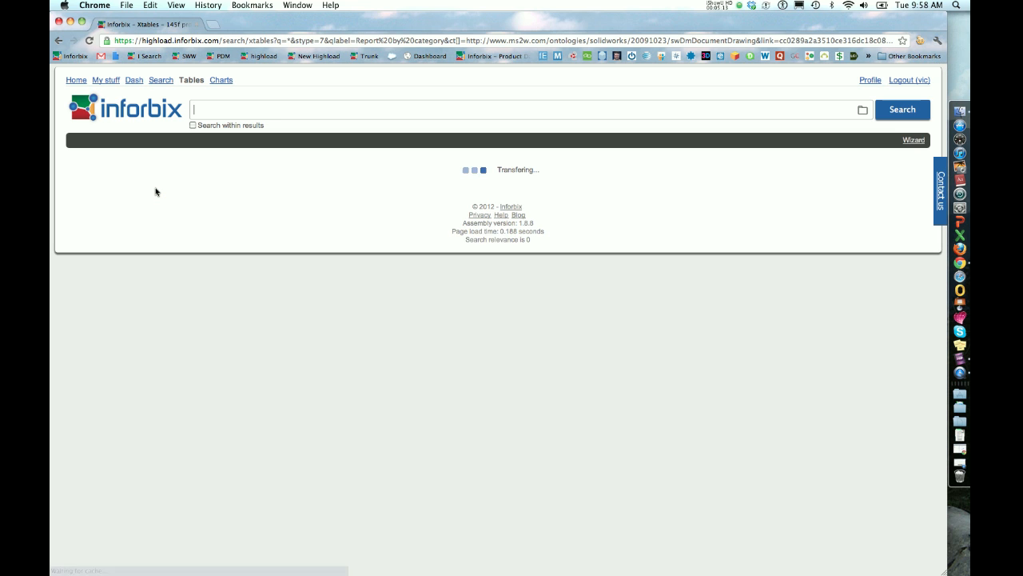